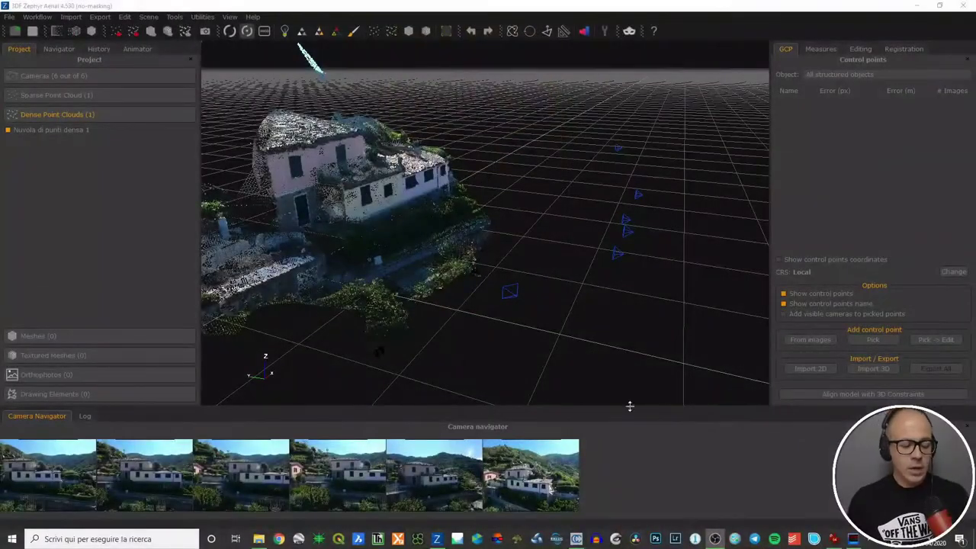
drag(456, 288, 479, 290)
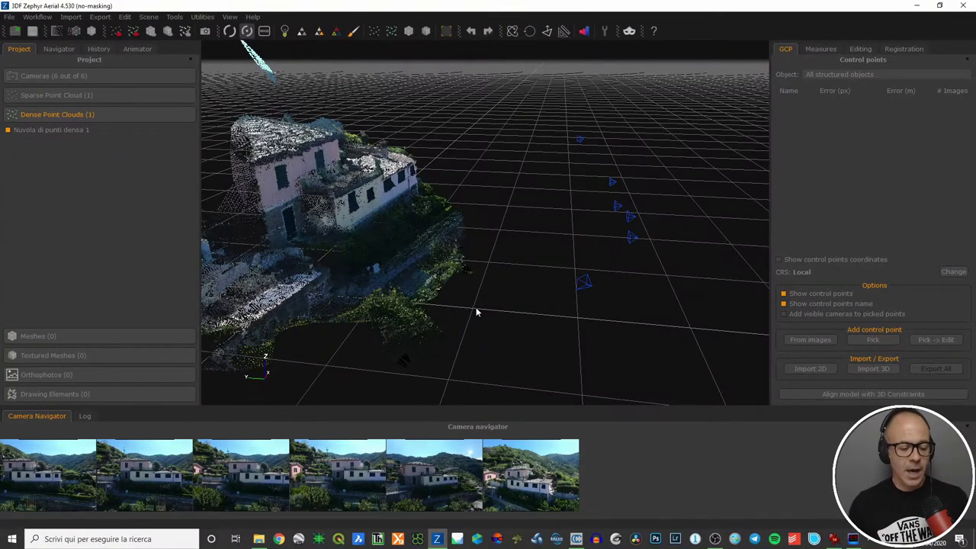
drag(481, 288, 458, 291)
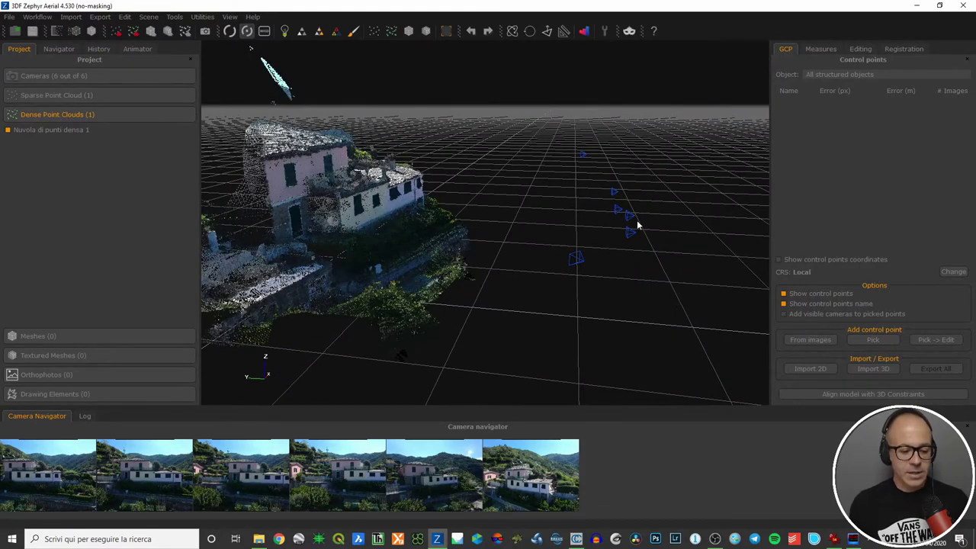
mouse_move(476, 270)
mouse_down()
mouse_move(455, 252)
mouse_move(514, 255)
mouse_move(480, 267)
mouse_up()
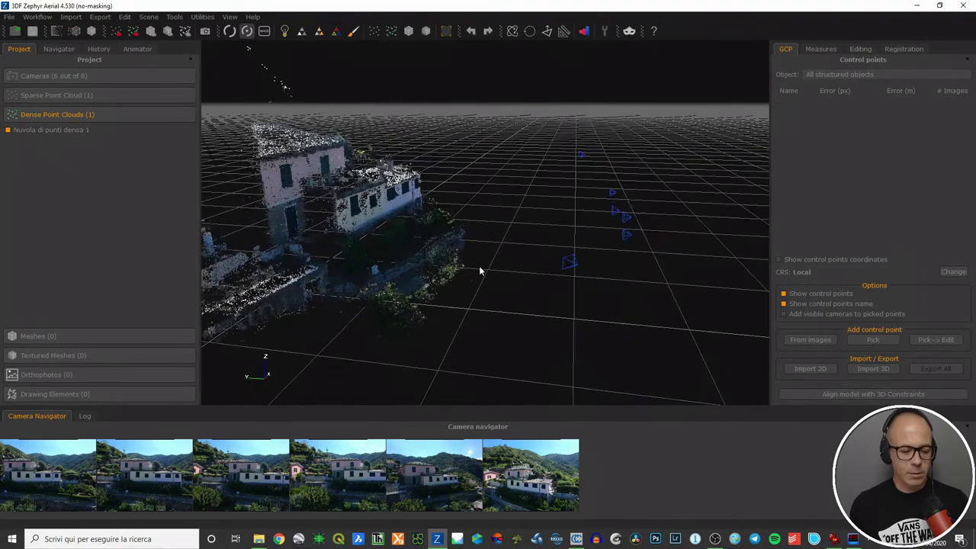
drag(450, 211, 397, 168)
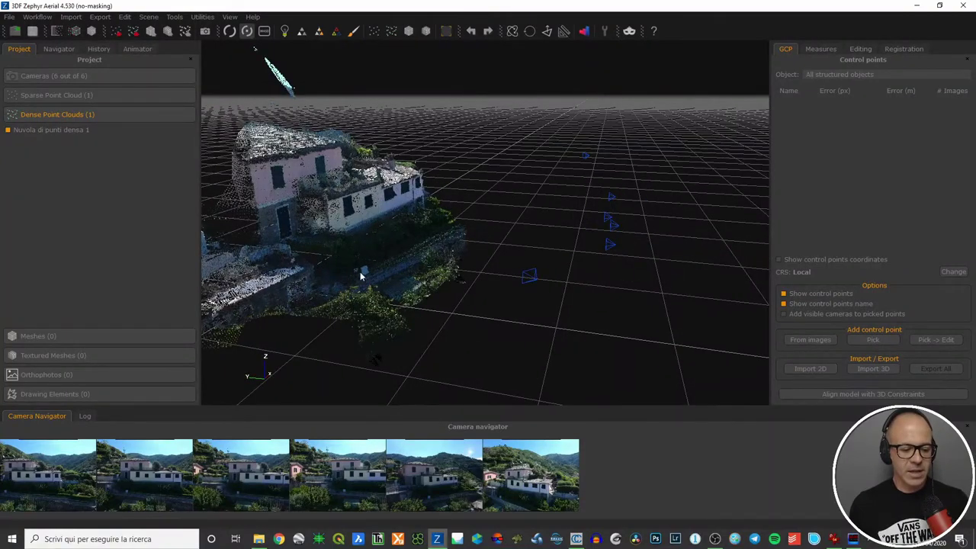
drag(377, 268, 406, 250)
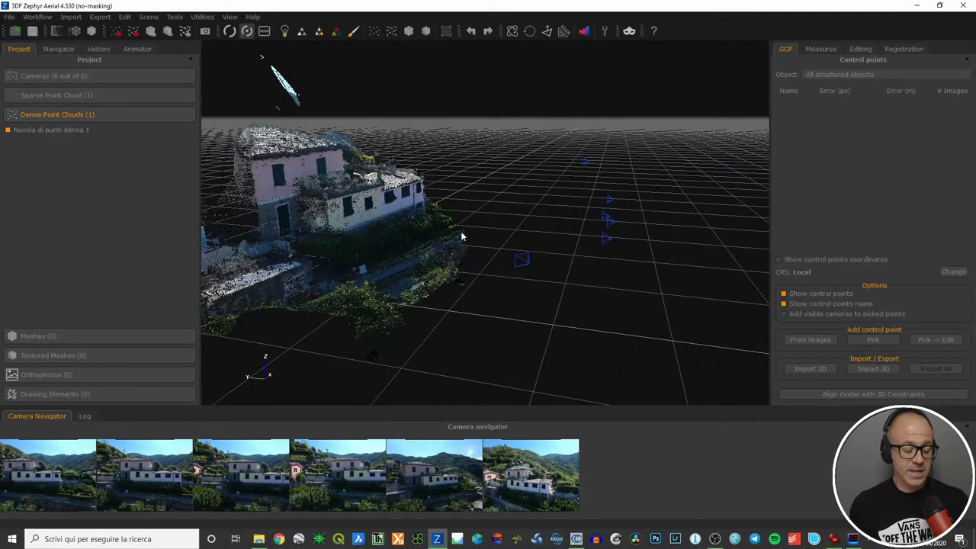
drag(461, 237, 373, 176)
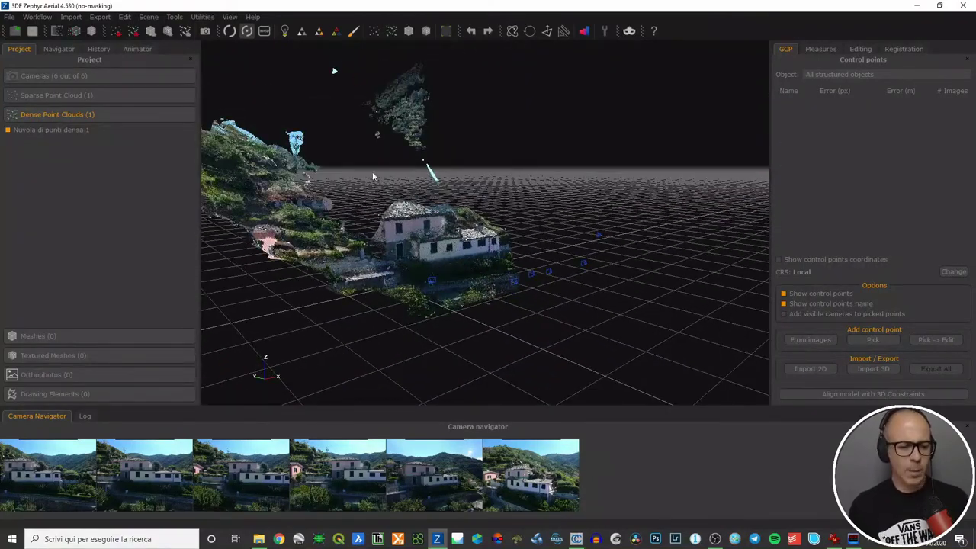
double_click(453, 168)
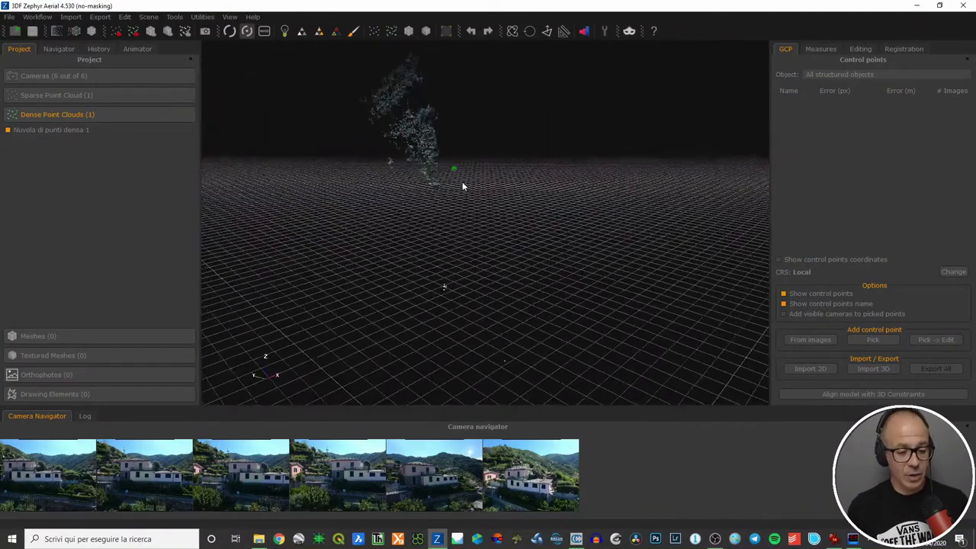
drag(462, 185, 451, 216)
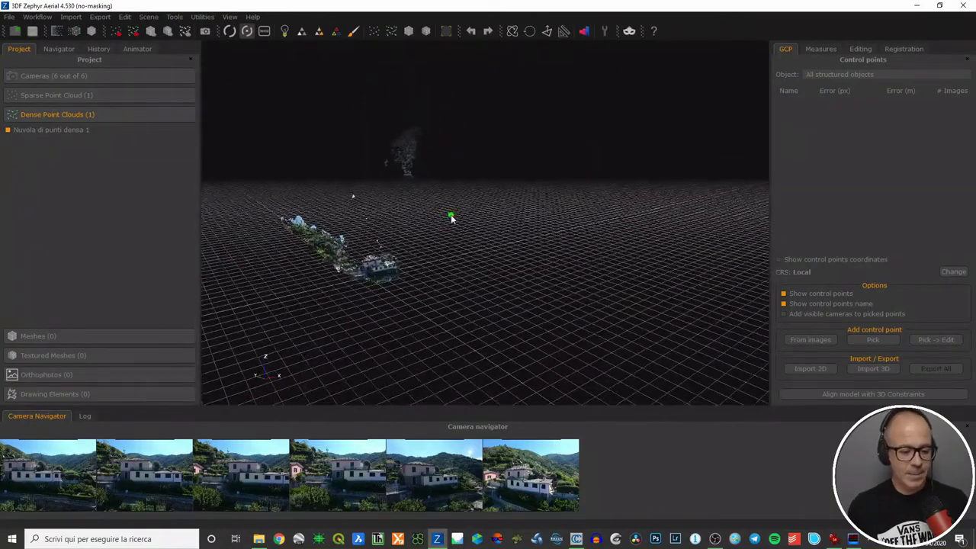
scroll(451, 216, up, 2)
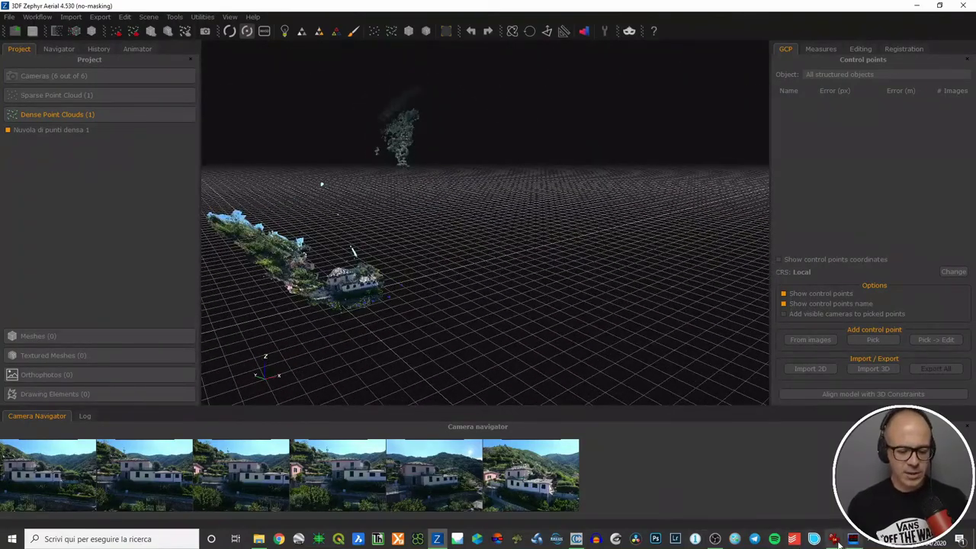
mouse_move(835, 540)
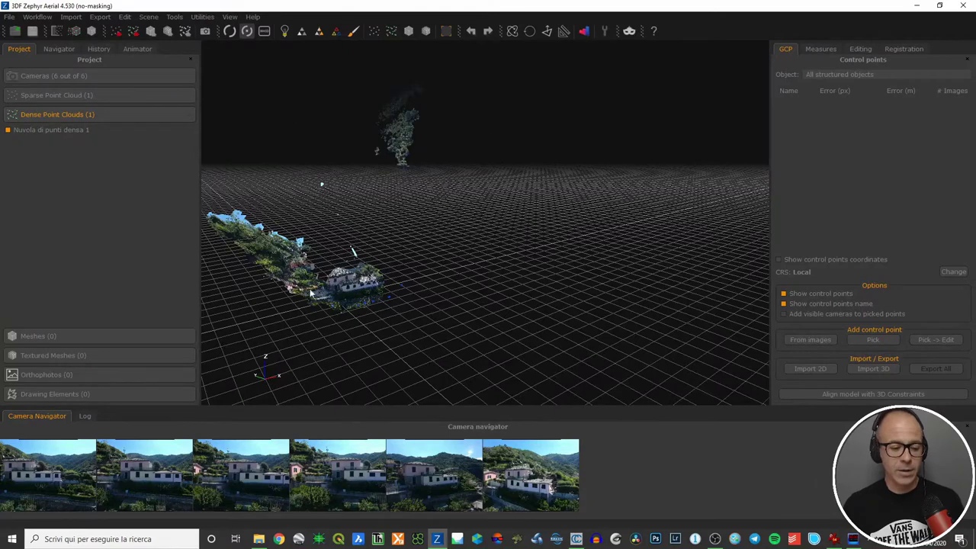
Browse IrfanView back to DJI_1877.JPG and select a rectangle of hillside above the right trees
click(837, 541)
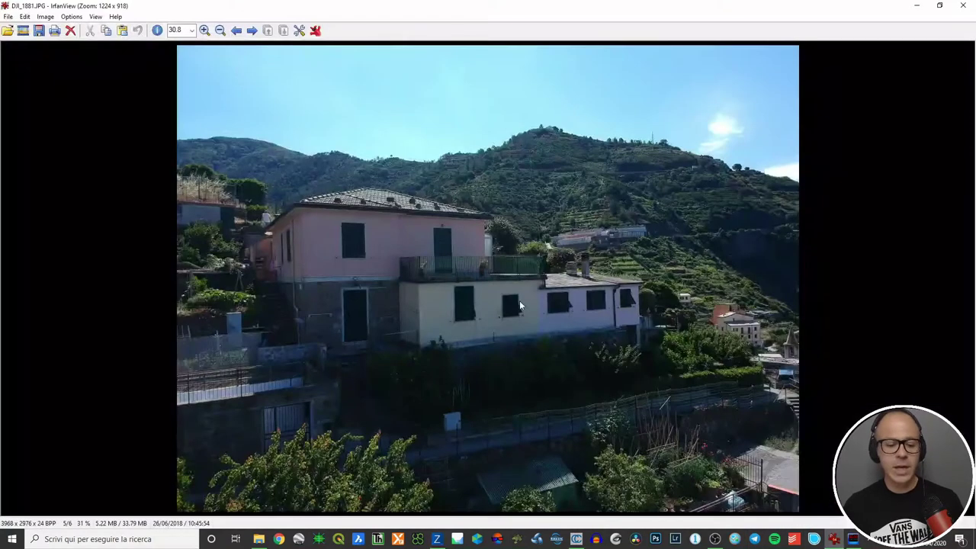
click(236, 31)
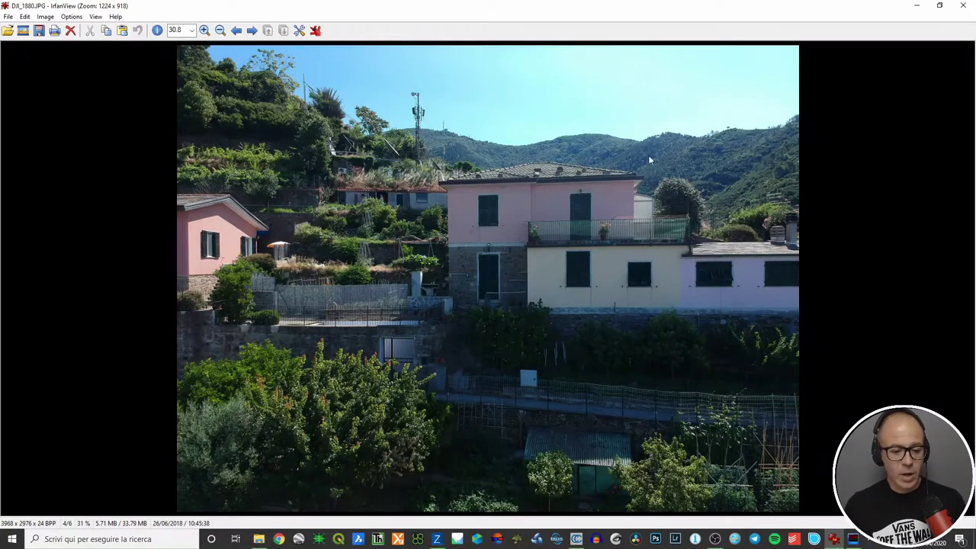
click(251, 32)
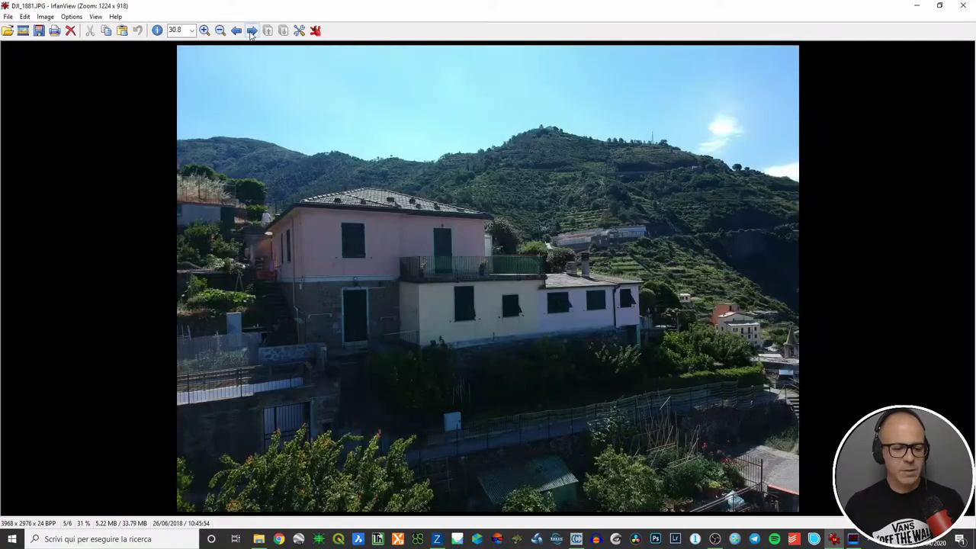
click(237, 31)
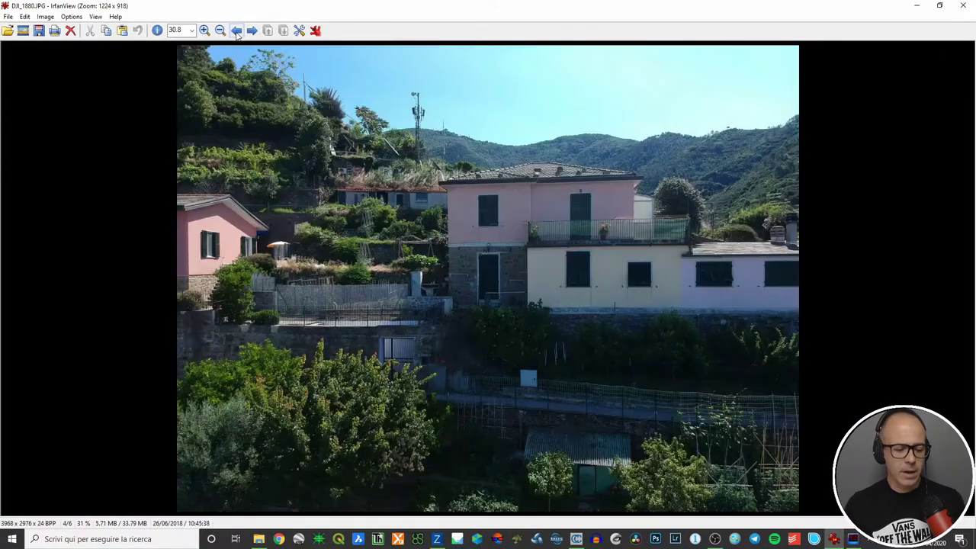
click(236, 31)
click(236, 31)
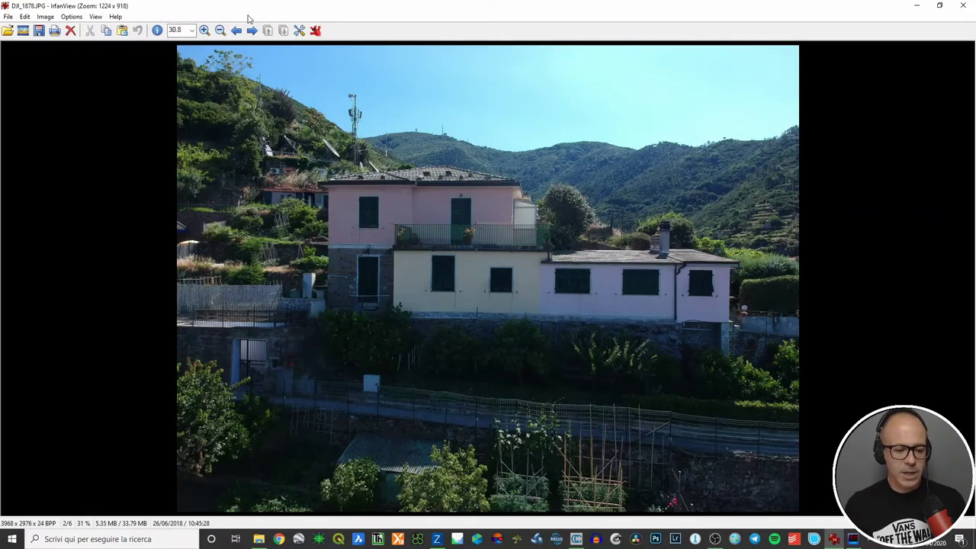
click(237, 32)
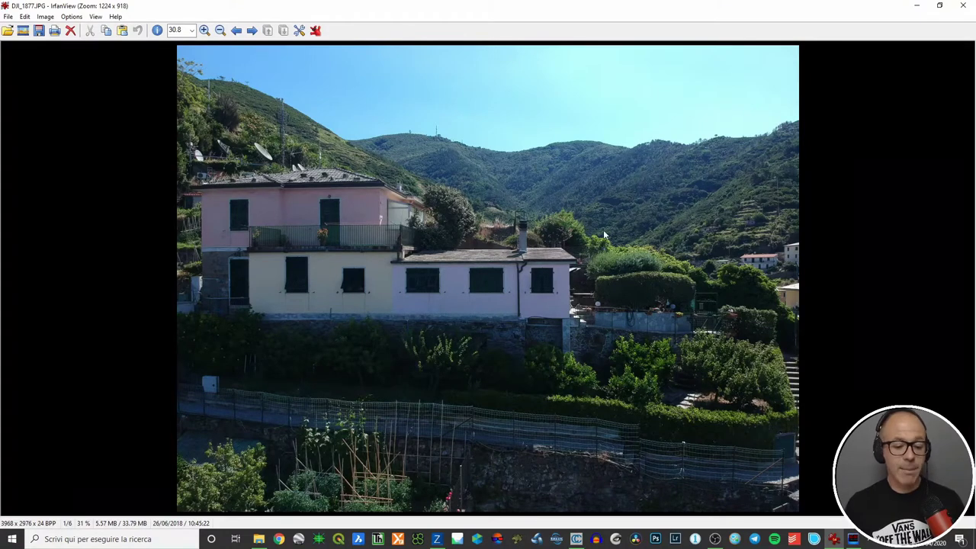
drag(650, 237, 775, 135)
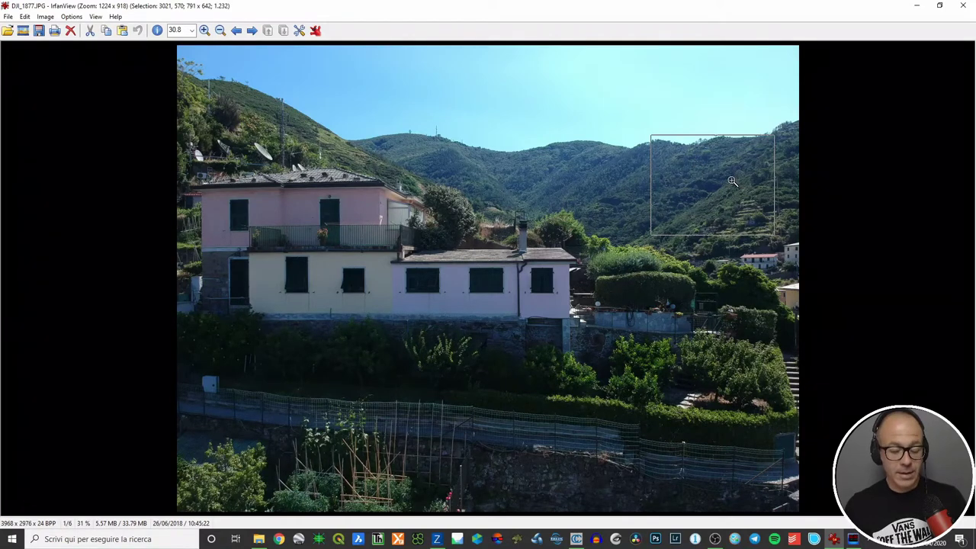
click(236, 30)
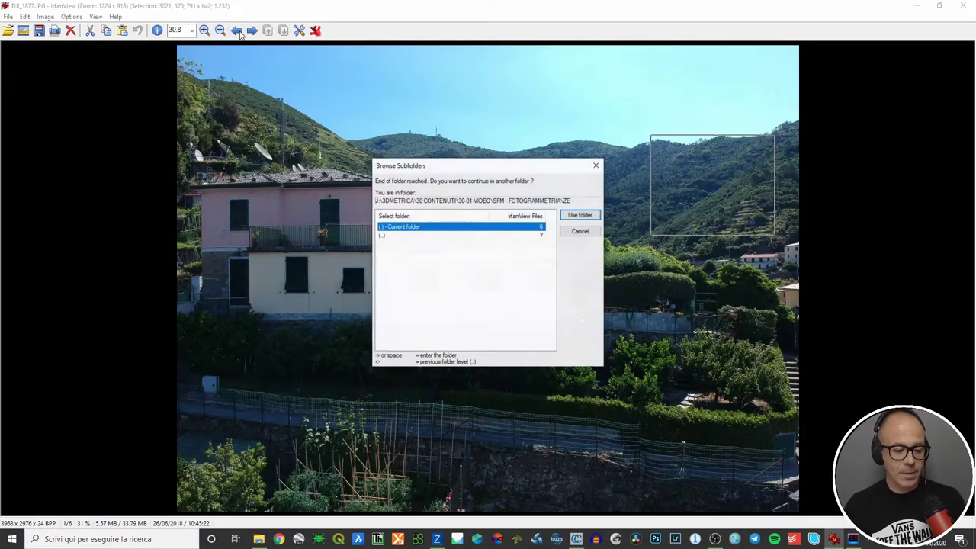
click(595, 163)
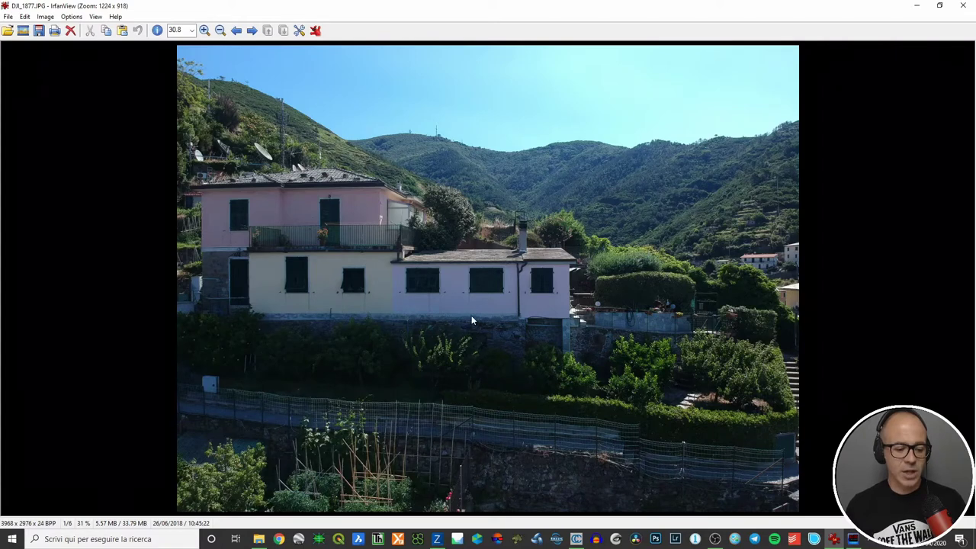
Close IrfanView and return to the existing point cloud in Zephyr
click(963, 6)
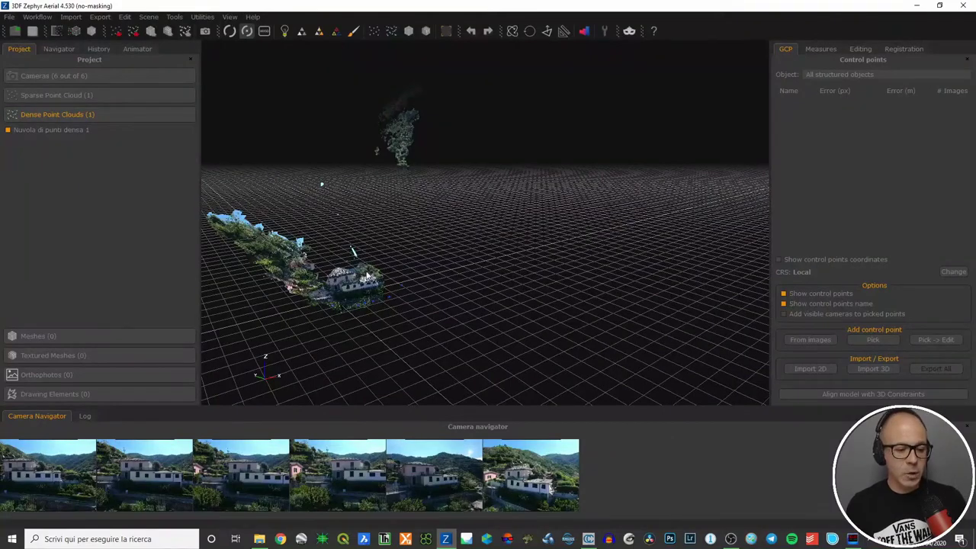
drag(484, 265, 507, 272)
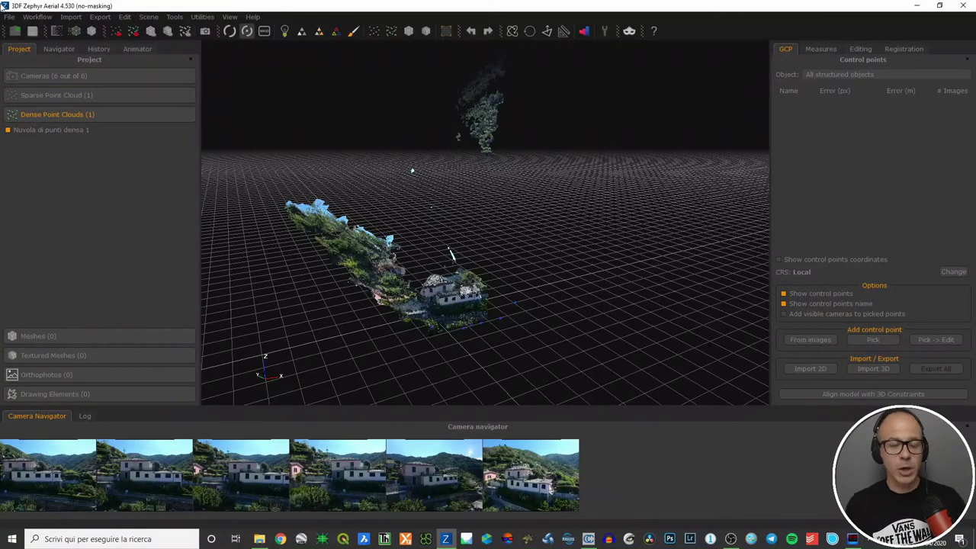
click(34, 21)
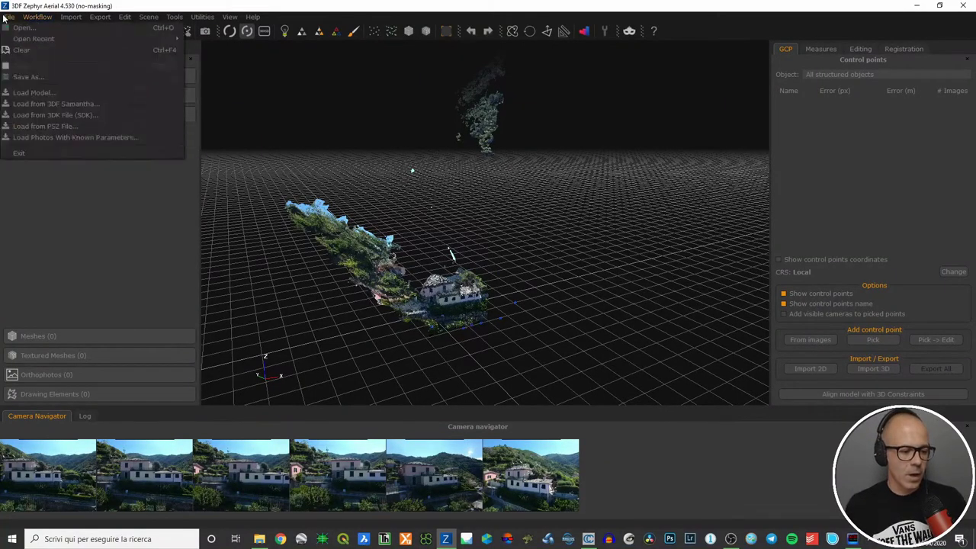
click(37, 16)
Start a new project with Mask images enabled and continue to photo selection
click(51, 33)
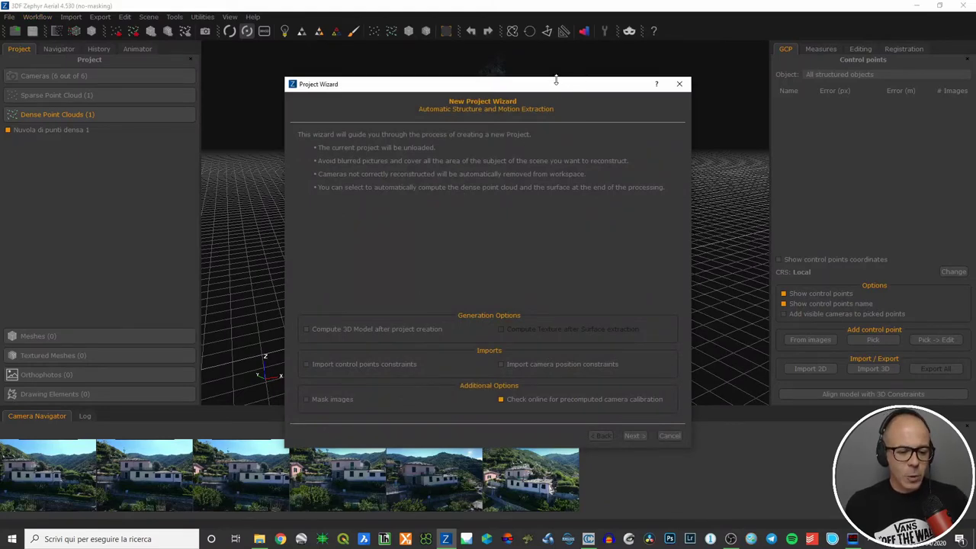
drag(557, 78, 558, 56)
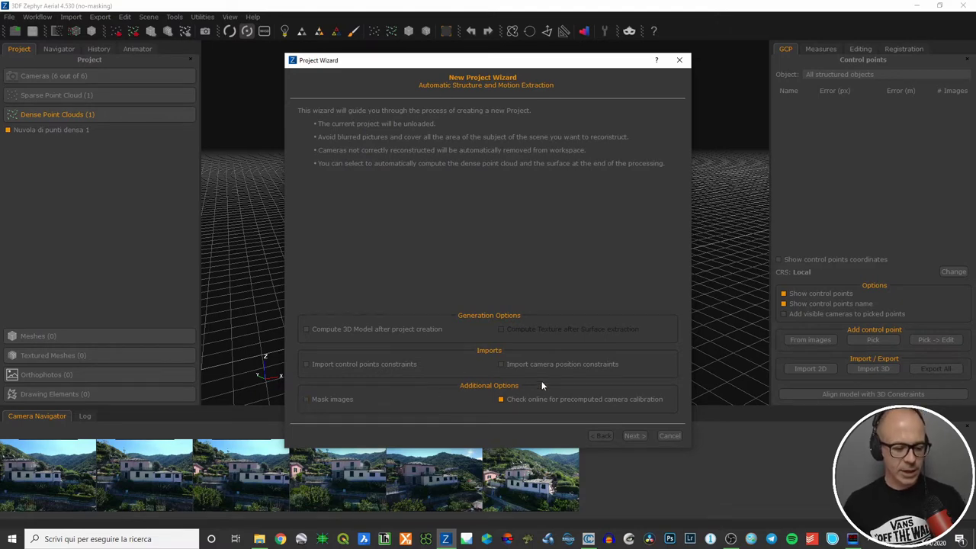
click(306, 400)
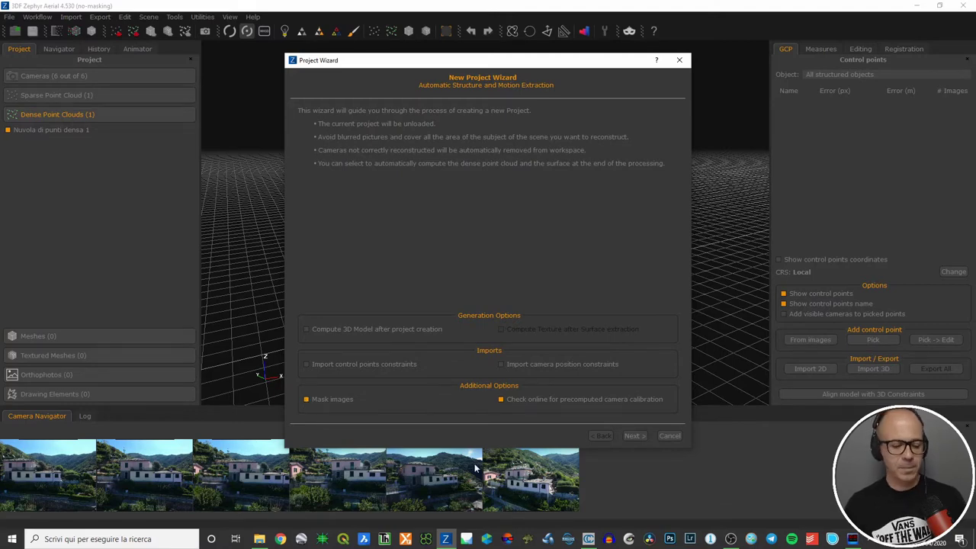
click(634, 435)
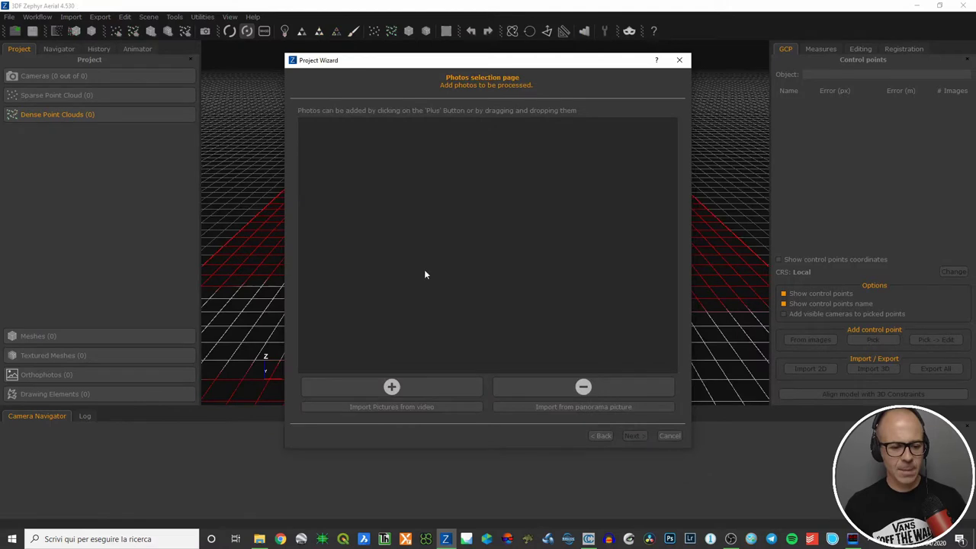
Add the six DJI house photos from the FOTO folder and proceed to the Masking page
click(413, 387)
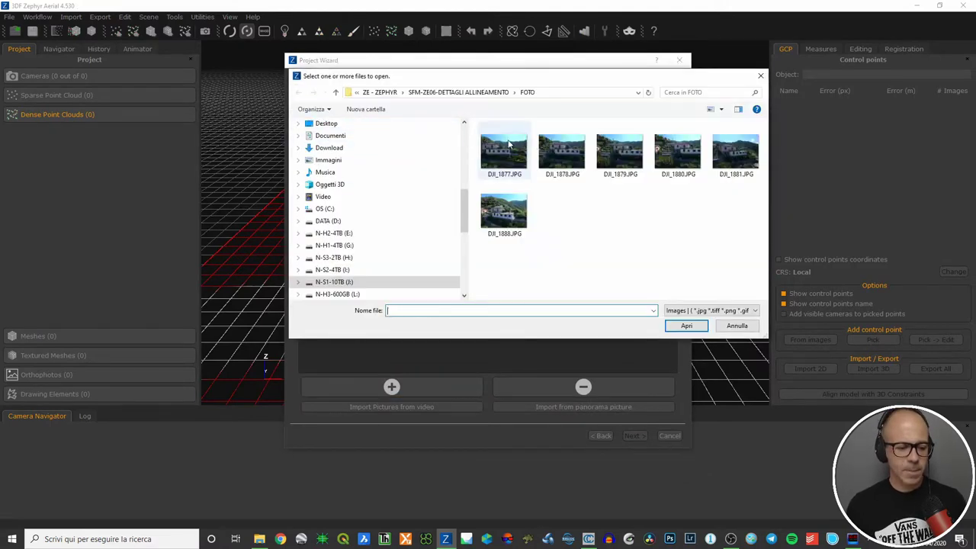
click(510, 145)
shift+click(531, 219)
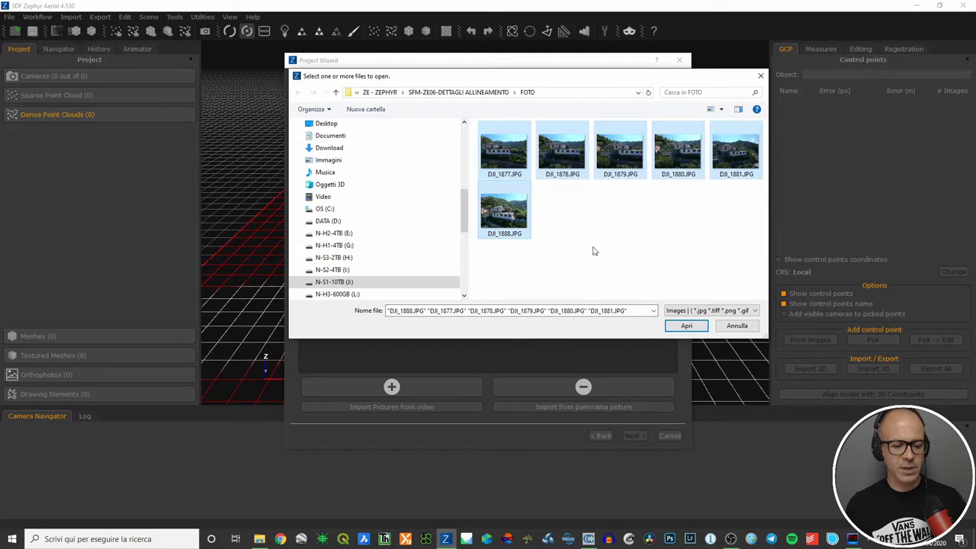
click(686, 325)
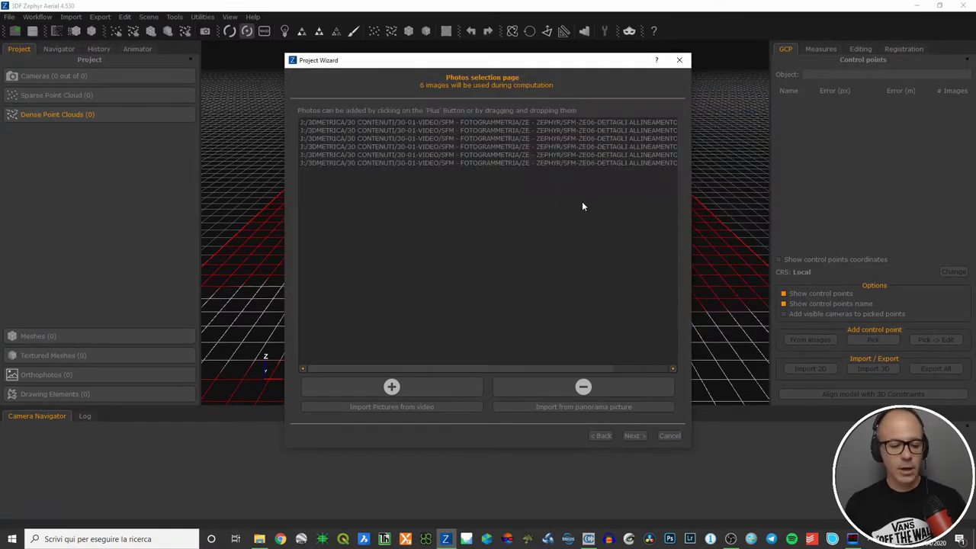
click(634, 436)
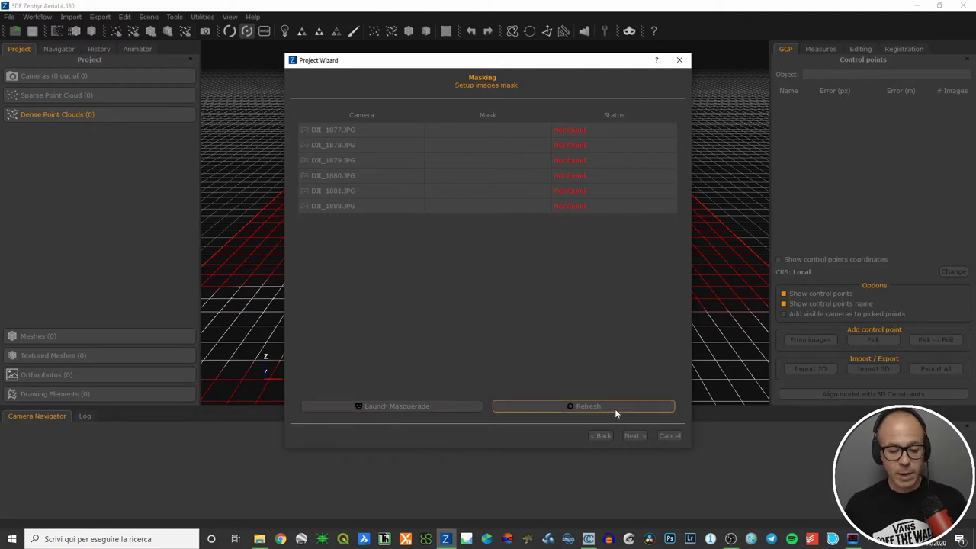
Launch 3DF Masquerade from the Masking page and maximize its window
click(418, 405)
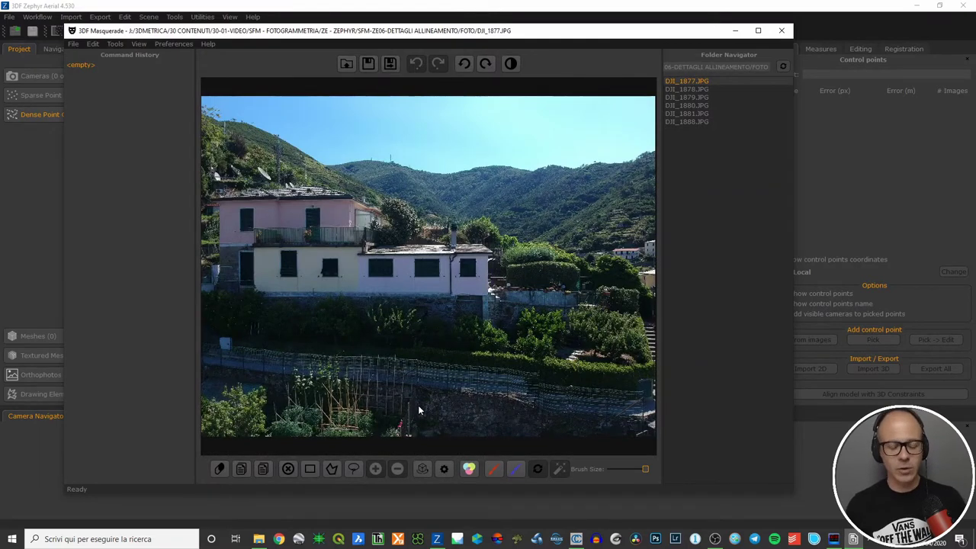
click(758, 31)
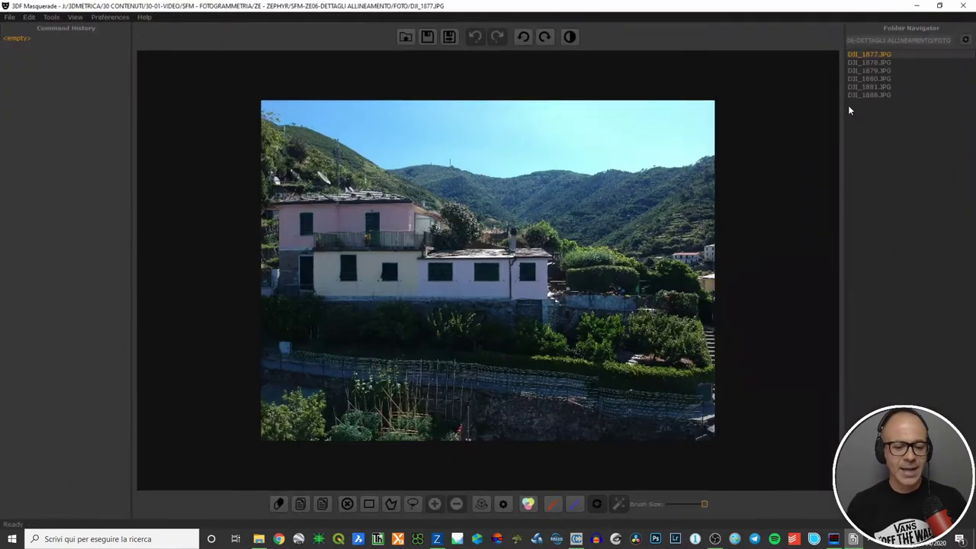